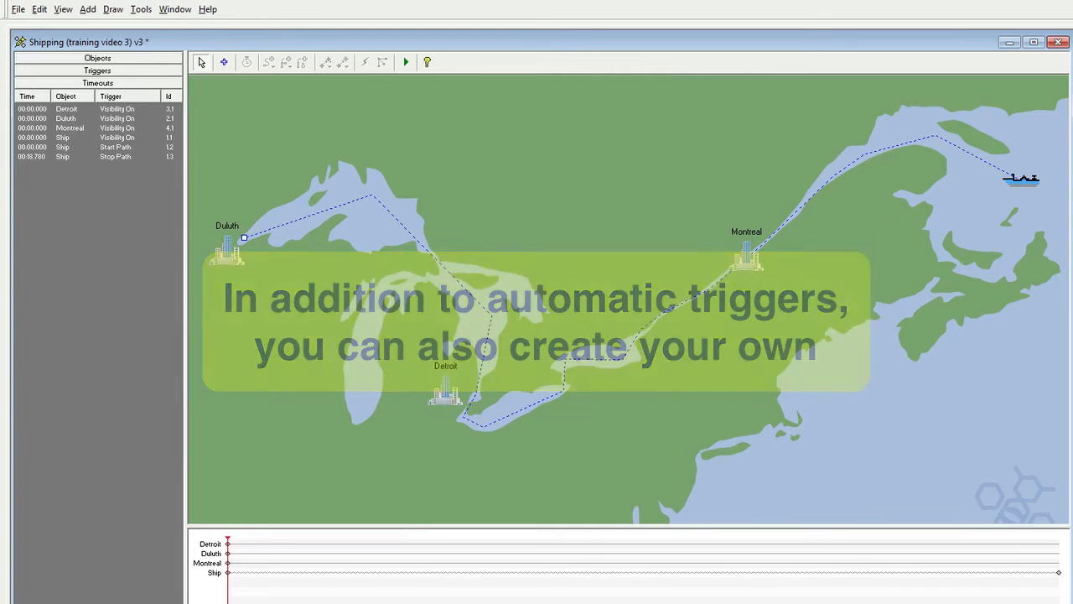
# Review the trigger types that can be added to the Montreal object, without adding one
pyautogui.click(755, 265)
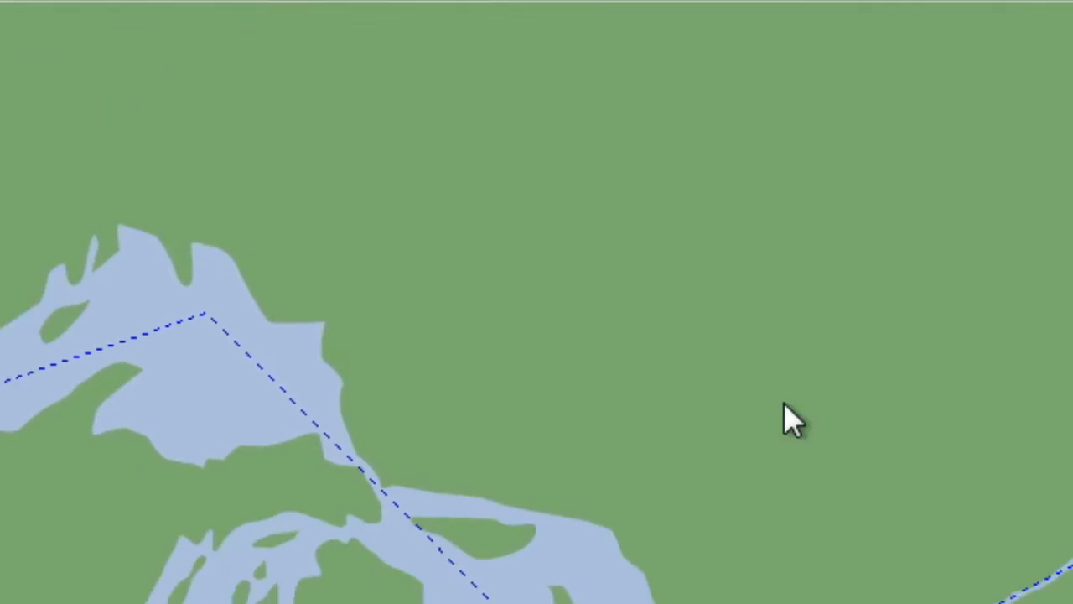
pyautogui.rightClick(806, 329)
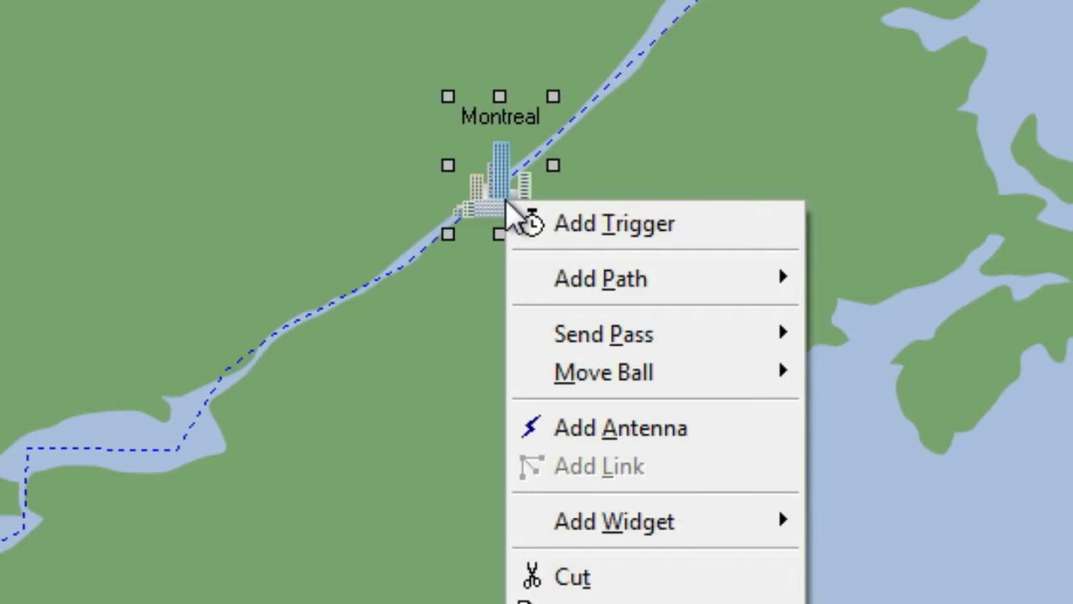
pyautogui.click(565, 227)
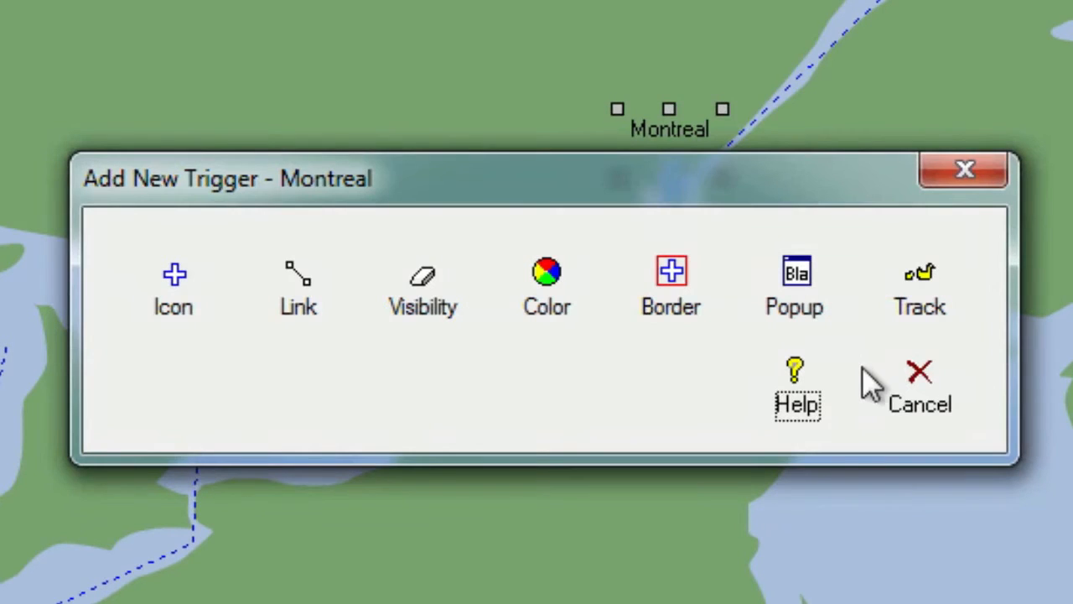
pyautogui.click(905, 391)
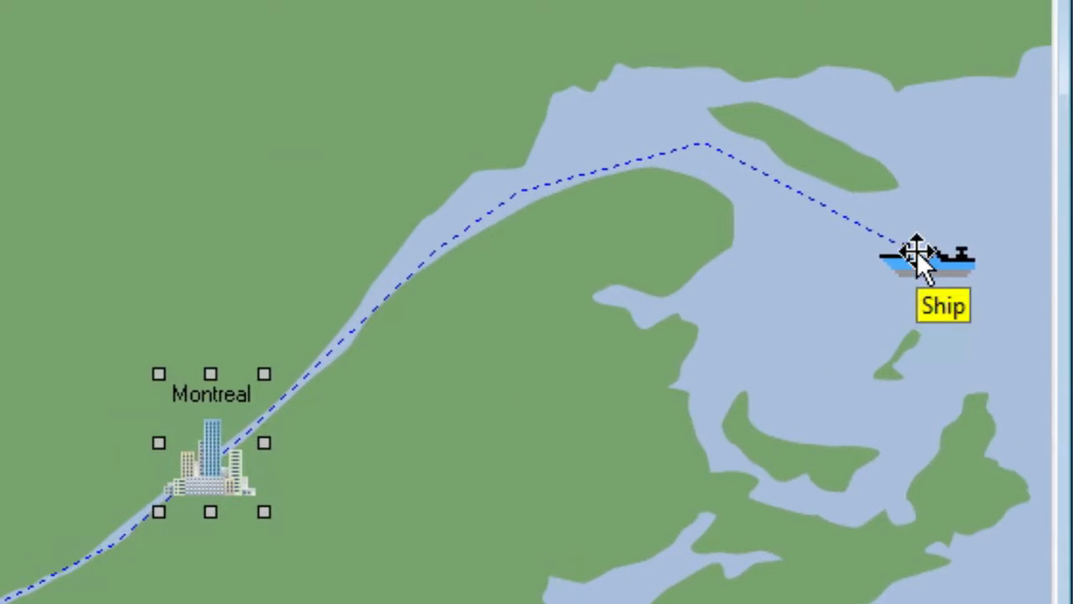
# Review the trigger types that can be added to the Ship object, without adding one
pyautogui.rightClick(917, 256)
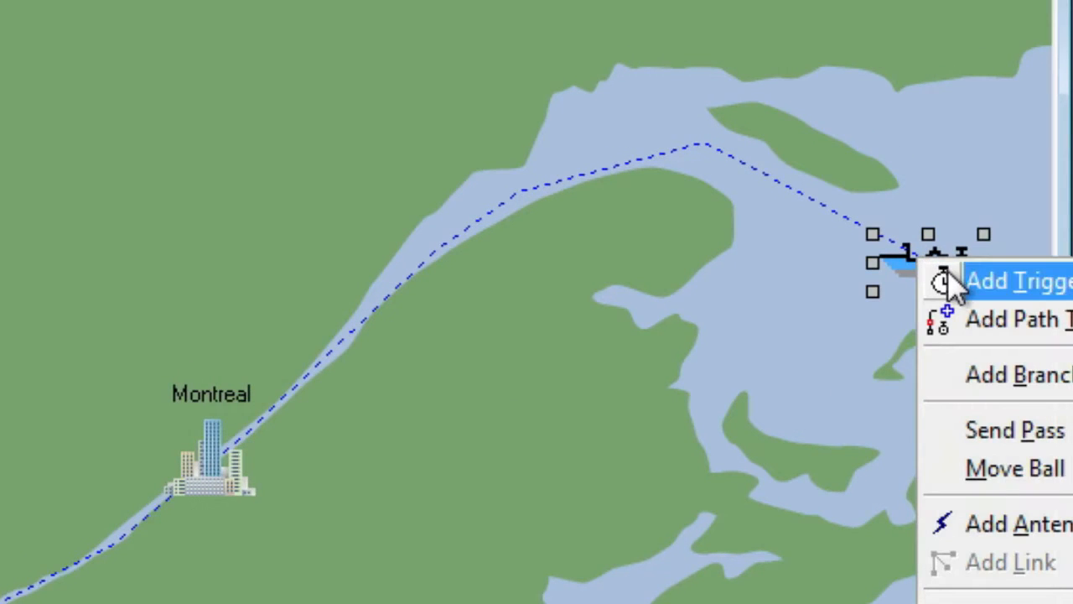
pyautogui.click(947, 281)
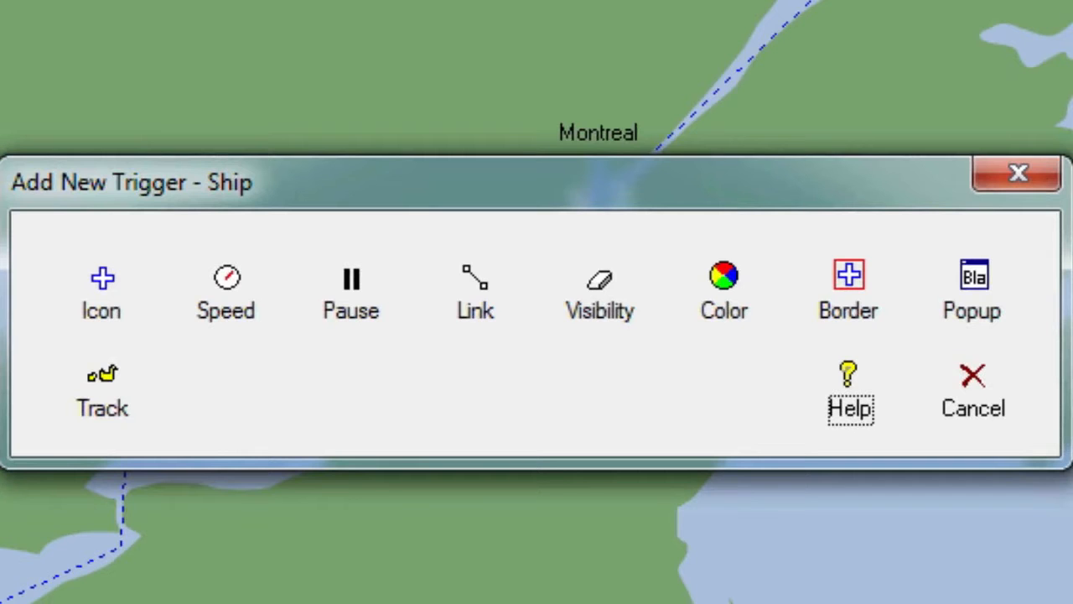
pyautogui.click(956, 369)
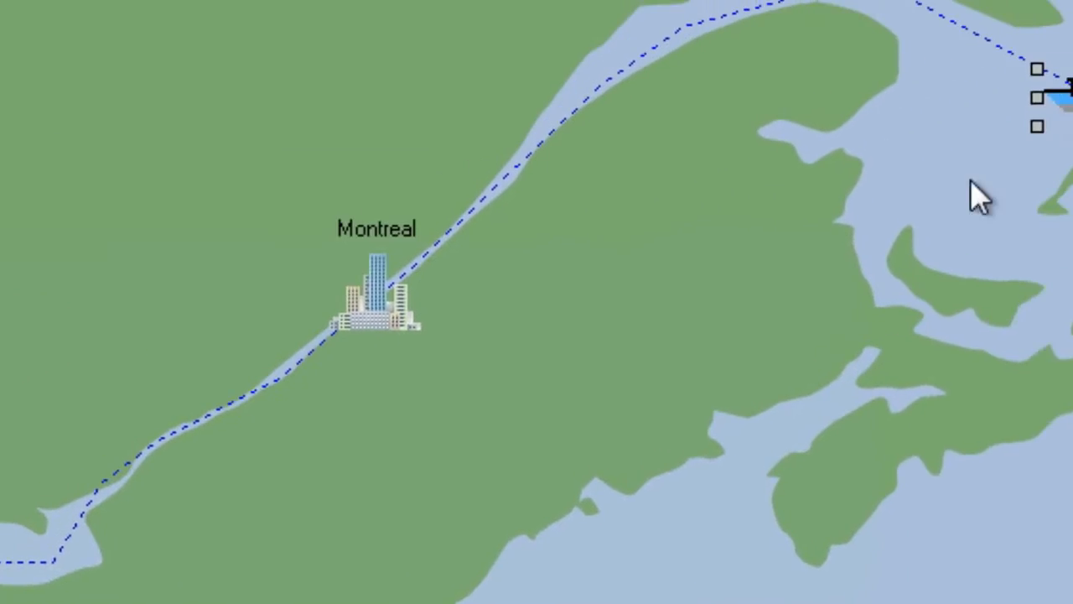
# Add a Pause trigger to the ship and name it Trade
pyautogui.rightClick(930, 146)
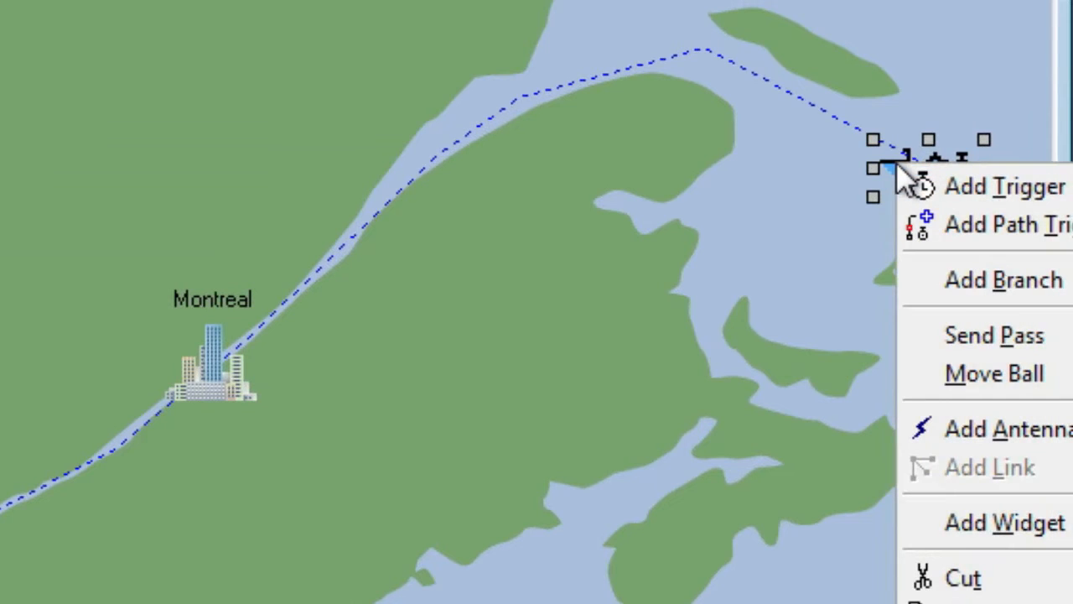
pyautogui.click(915, 186)
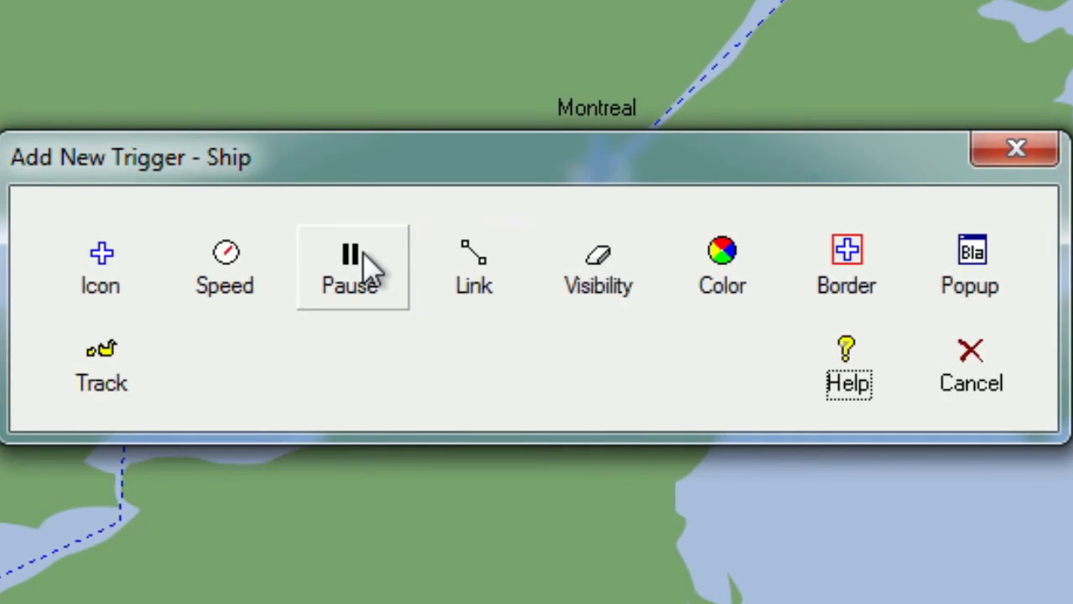
pyautogui.click(363, 253)
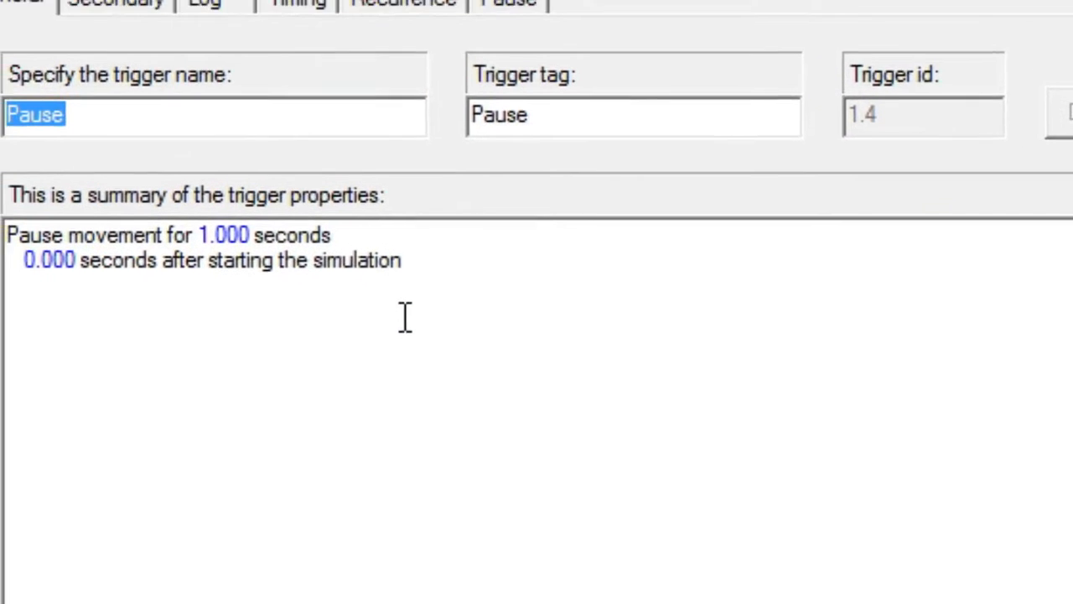
pyautogui.write('Trade')
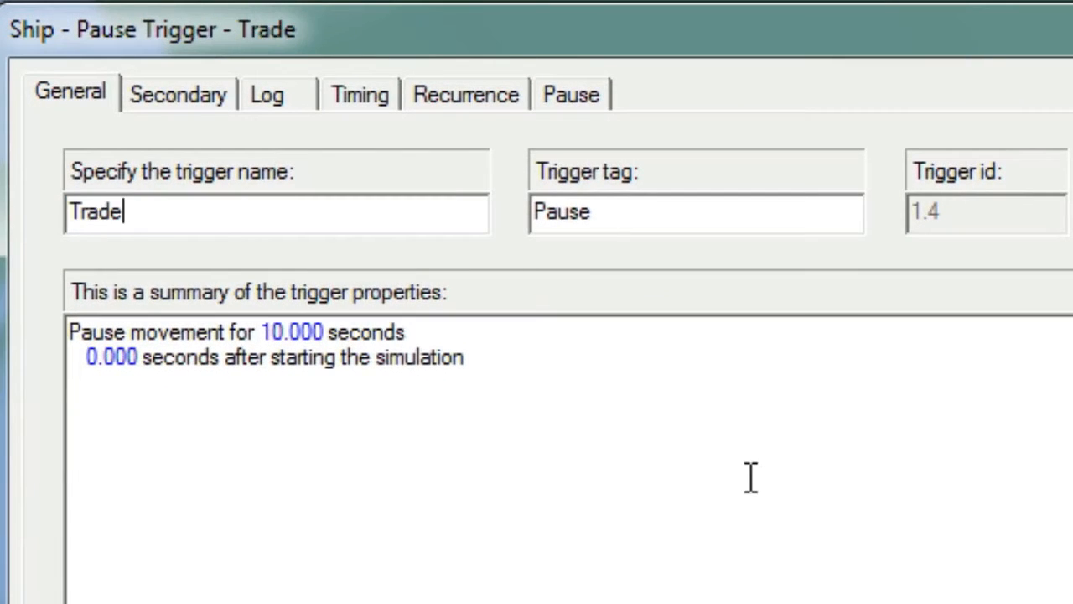
# Set the Trade trigger to pause the ship for a specific length of time of 3 seconds
pyautogui.click(312, 339)
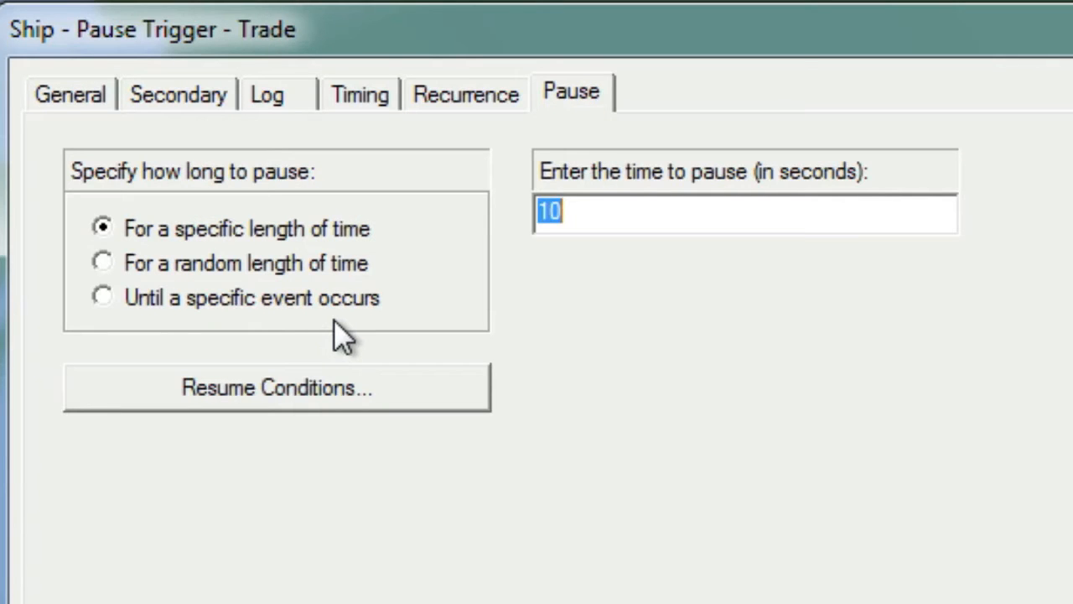
pyautogui.write('3')
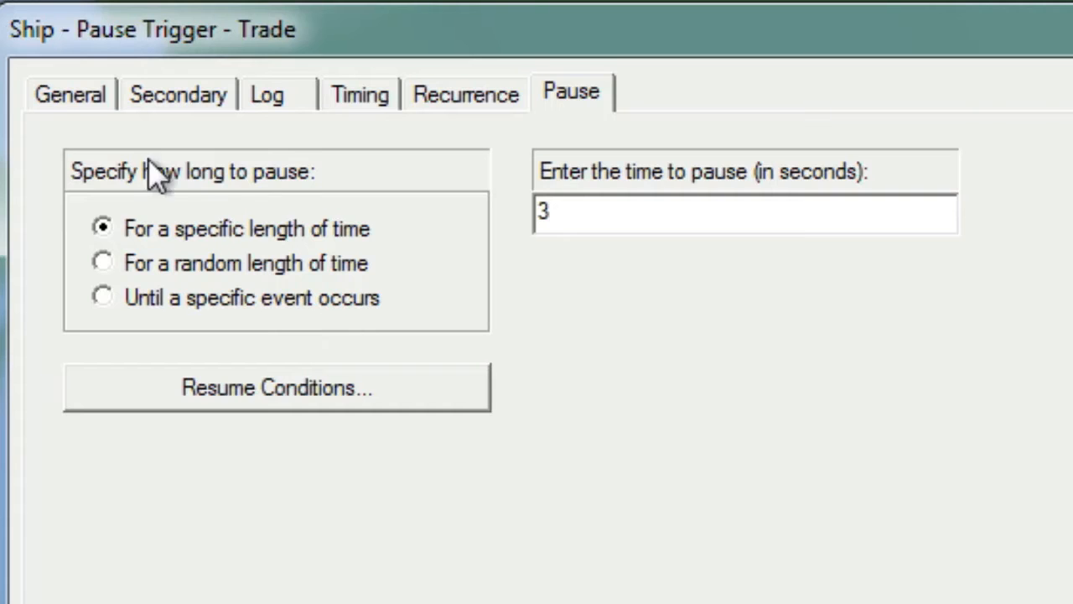
pyautogui.click(68, 102)
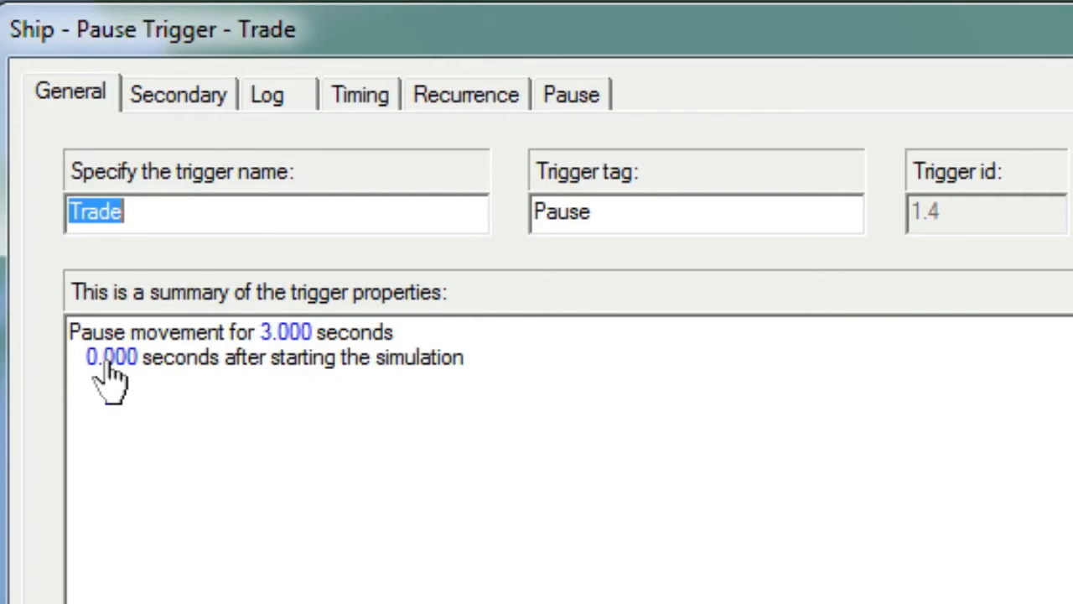
# Make the Trade trigger fire when proximity to Detroit, Duluth or Montreal is less than 40, finish adding triggers, and show the timeouts list
pyautogui.click(353, 95)
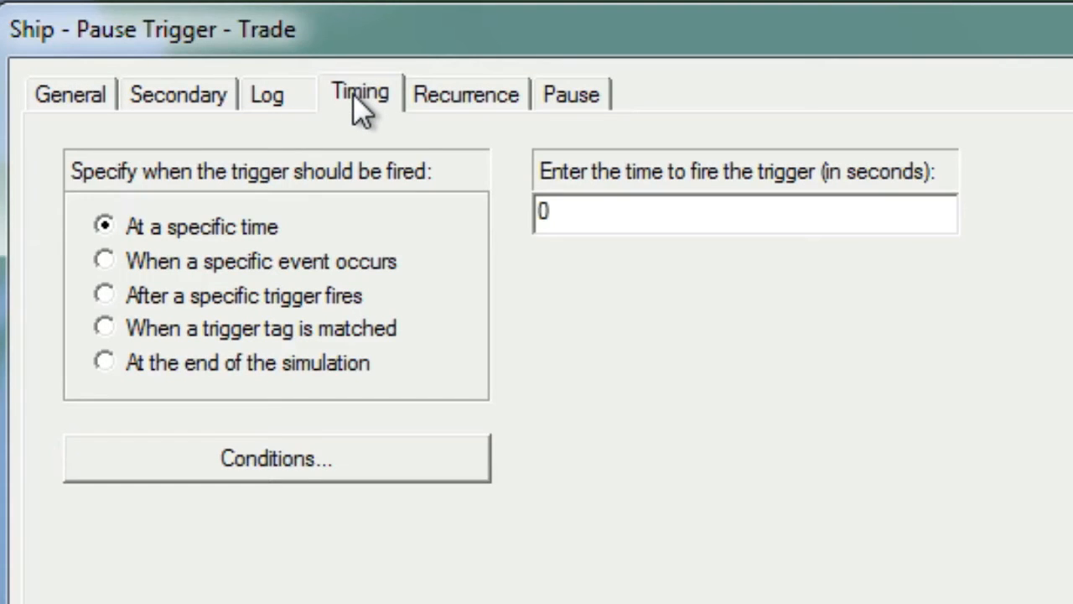
pyautogui.click(142, 273)
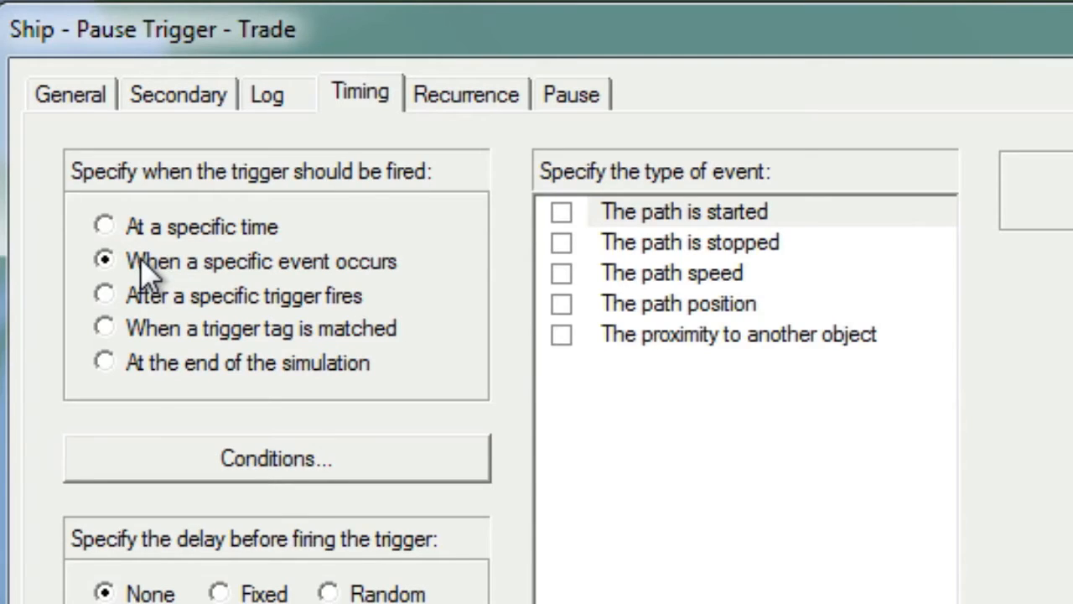
pyautogui.click(556, 339)
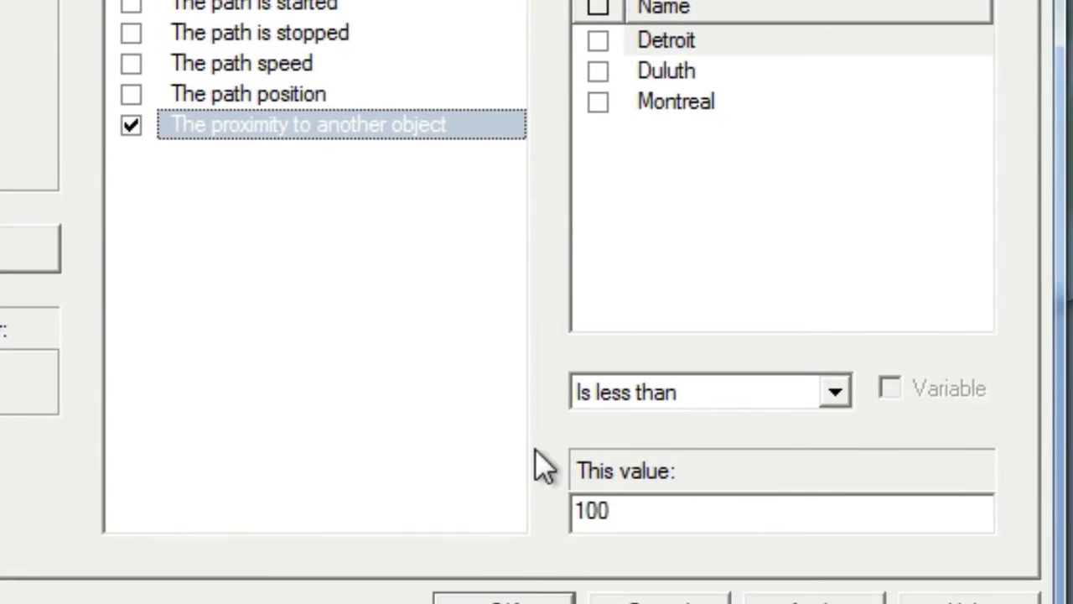
pyautogui.doubleClick(612, 505)
pyautogui.write('40')
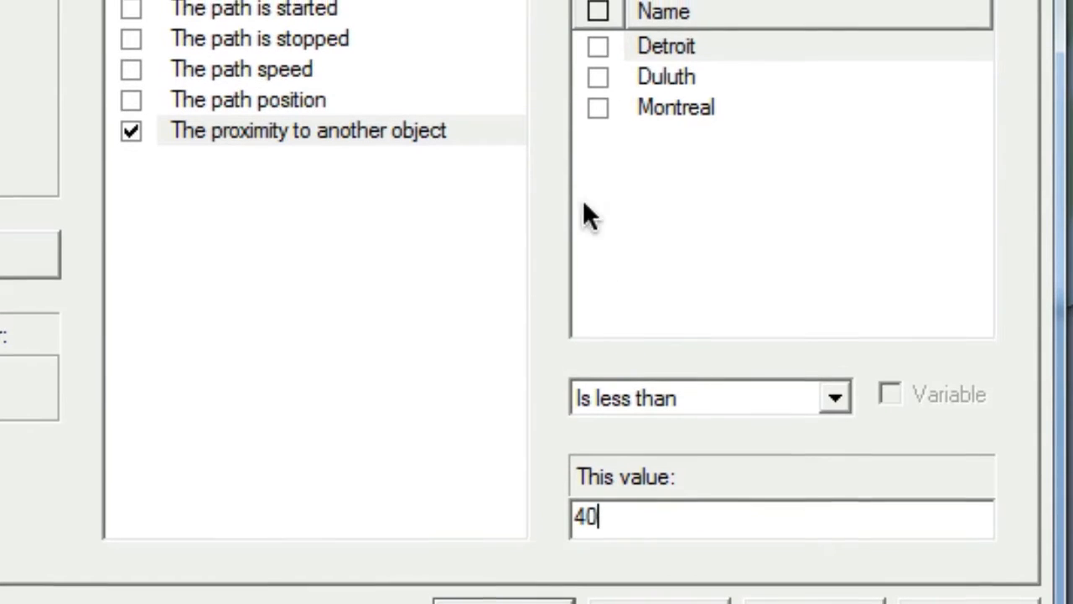
pyautogui.click(598, 110)
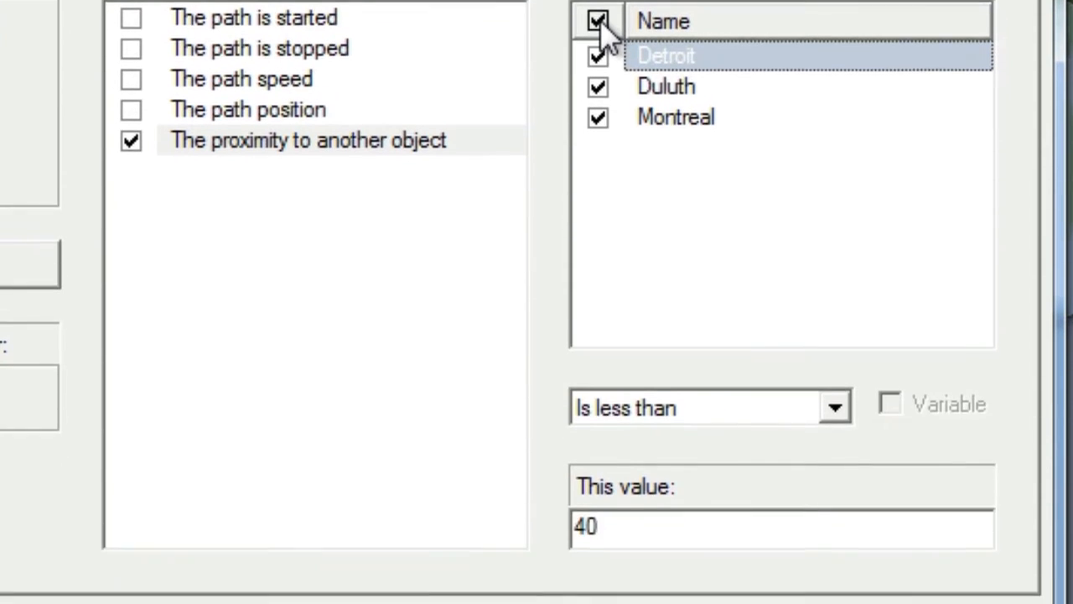
pyautogui.click(507, 541)
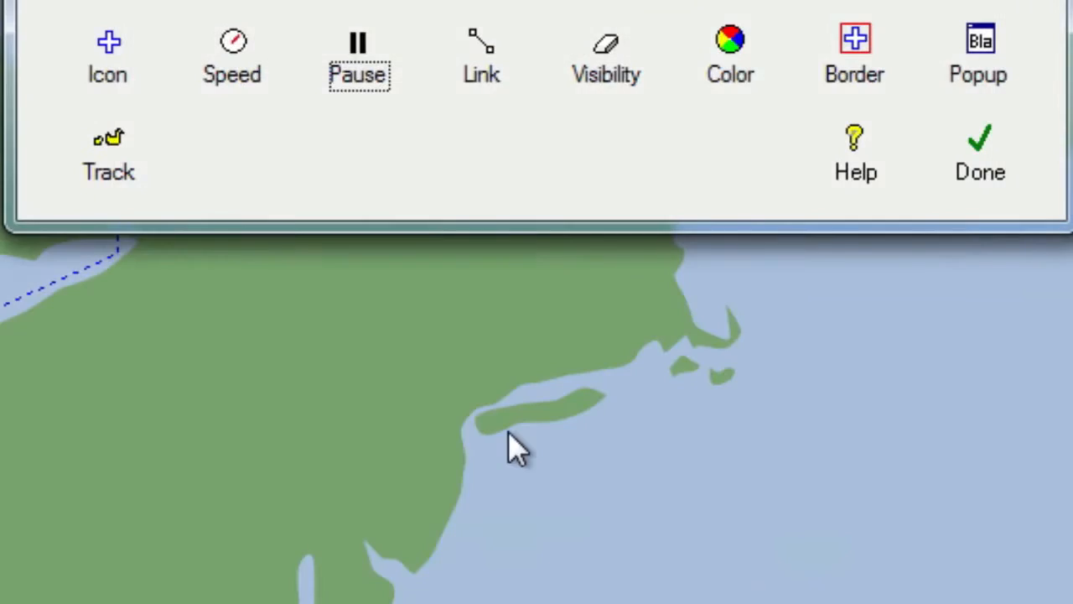
pyautogui.click(976, 172)
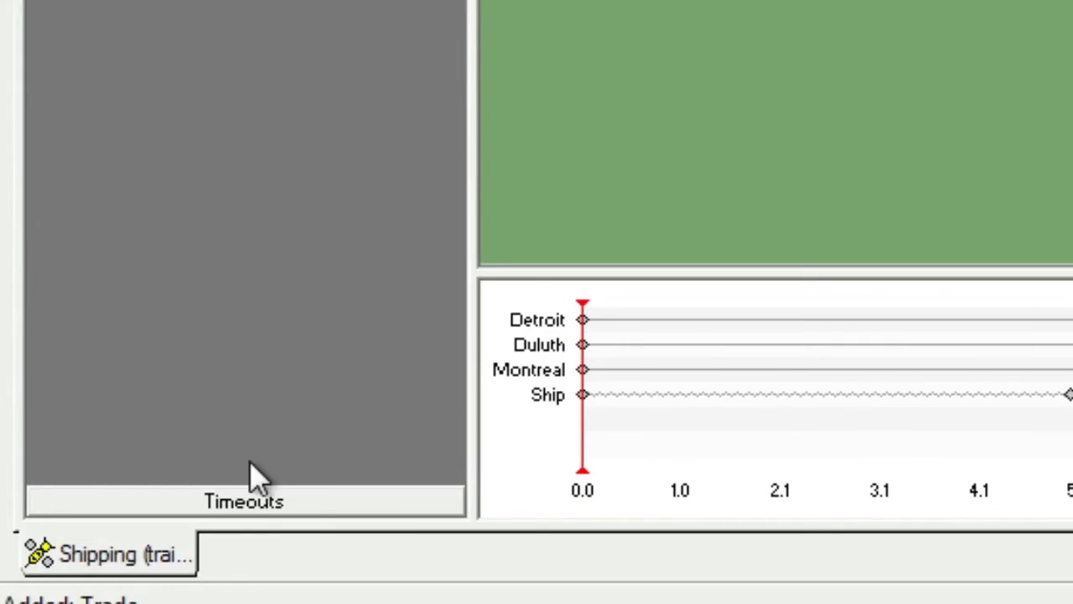
pyautogui.click(228, 502)
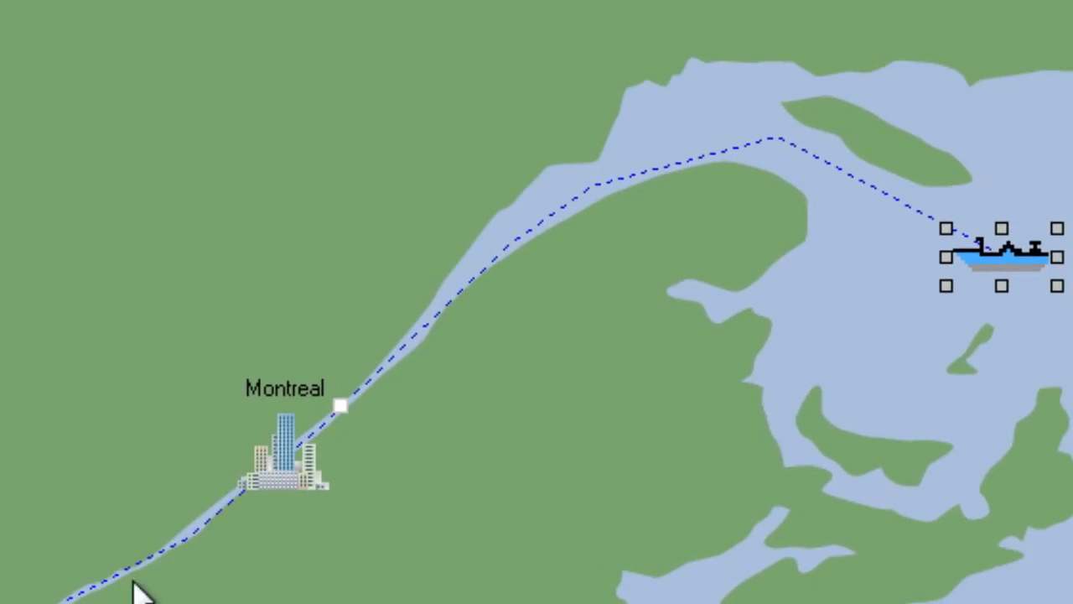
# Add a path trigger of type Popup on the ship's path at the bend northeast of Montreal
pyautogui.rightClick(535, 226)
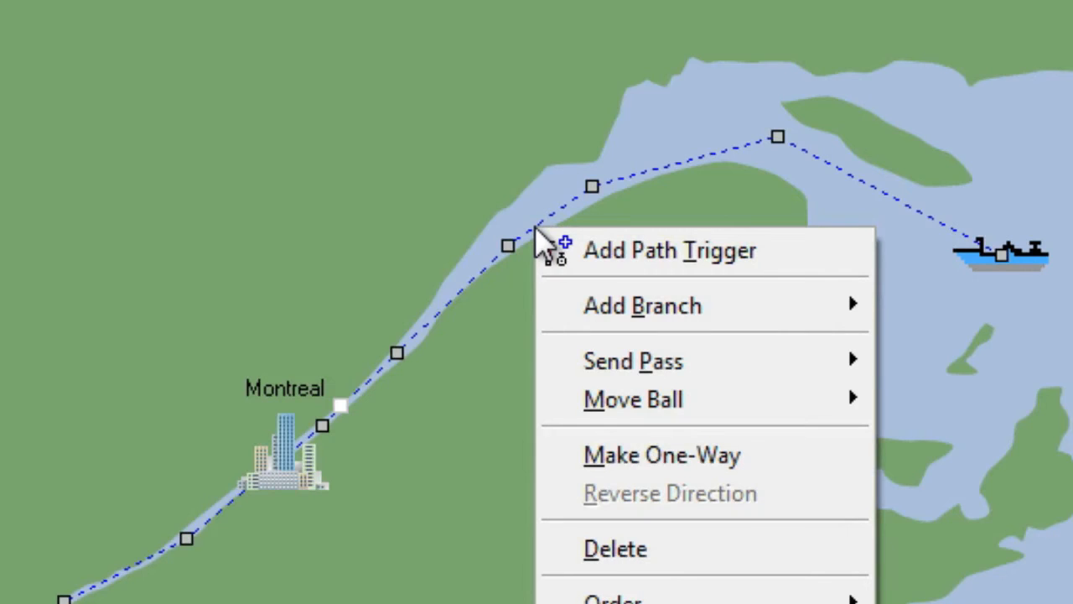
pyautogui.click(597, 253)
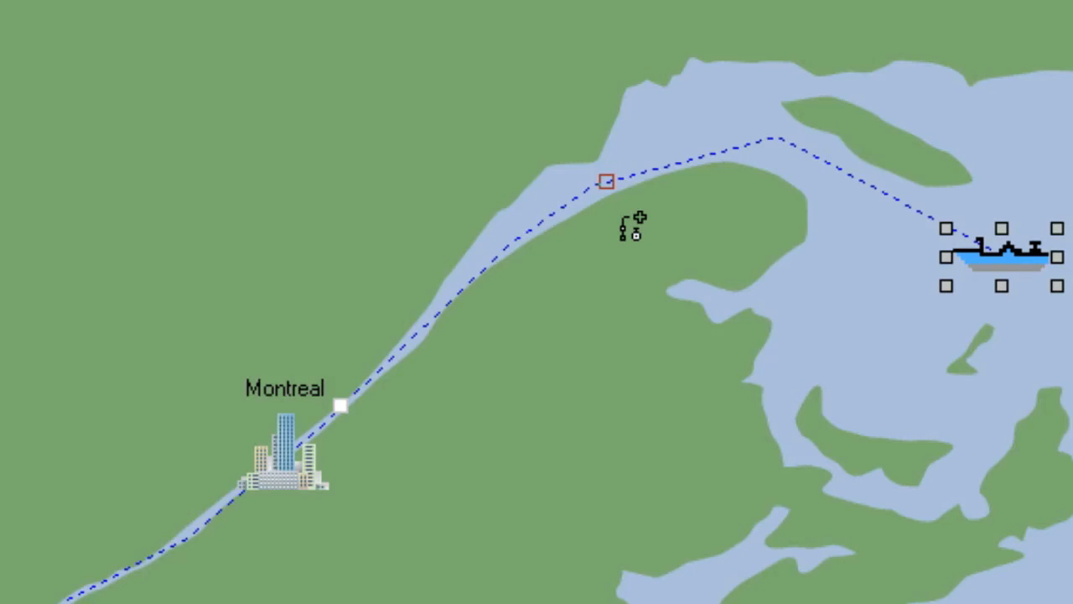
pyautogui.click(624, 221)
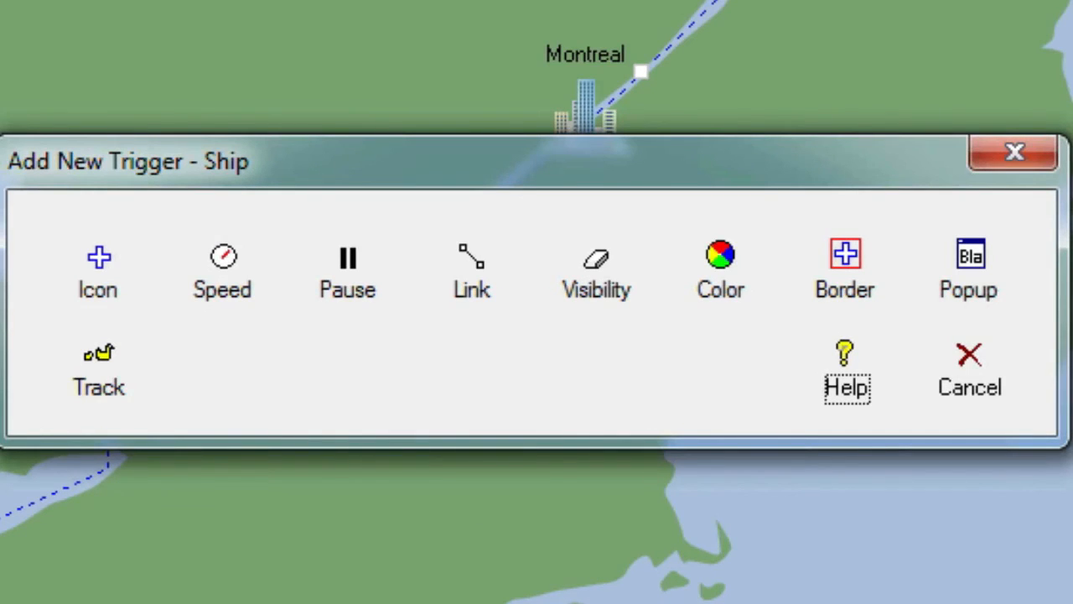
pyautogui.click(971, 283)
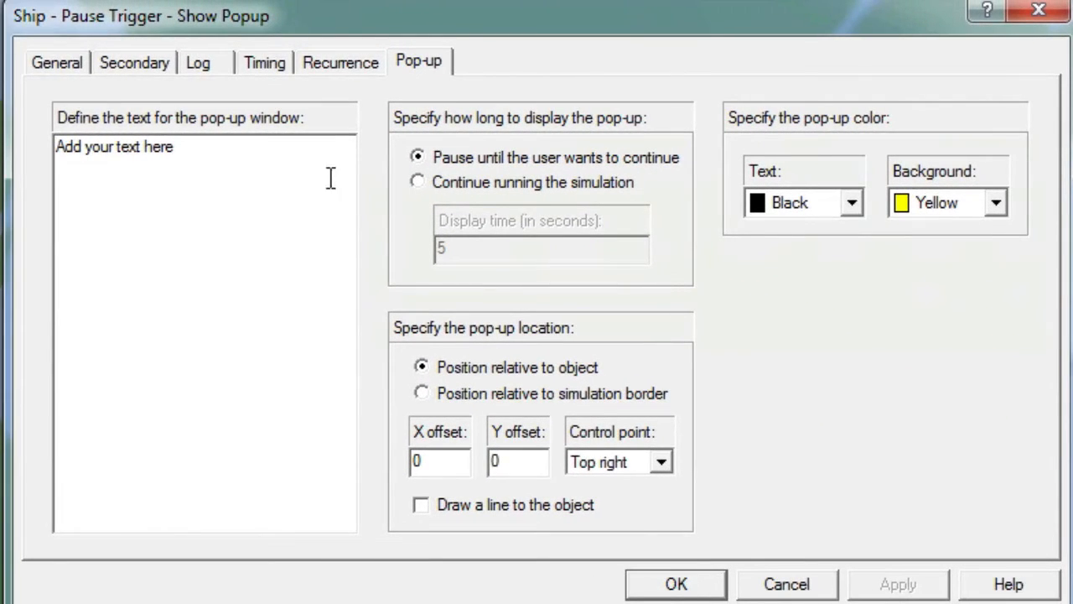
# Set the pop-up text to "The ship will stop to trade when it arrives at a city" and finish adding triggers
pyautogui.moveTo(269, 171); pyautogui.dragTo(25, 151)
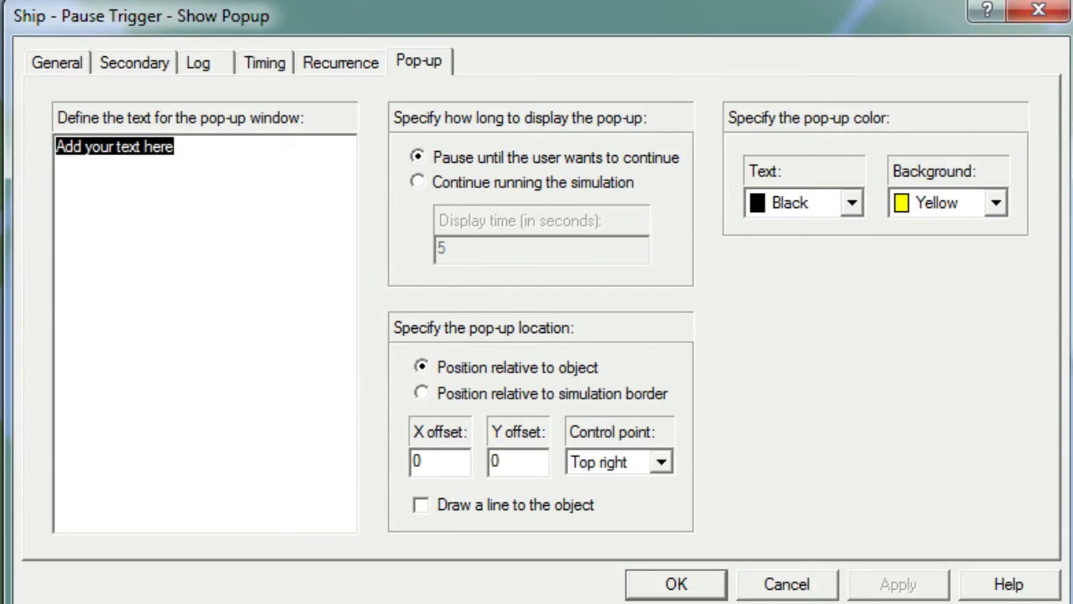
pyautogui.write('The ship will')
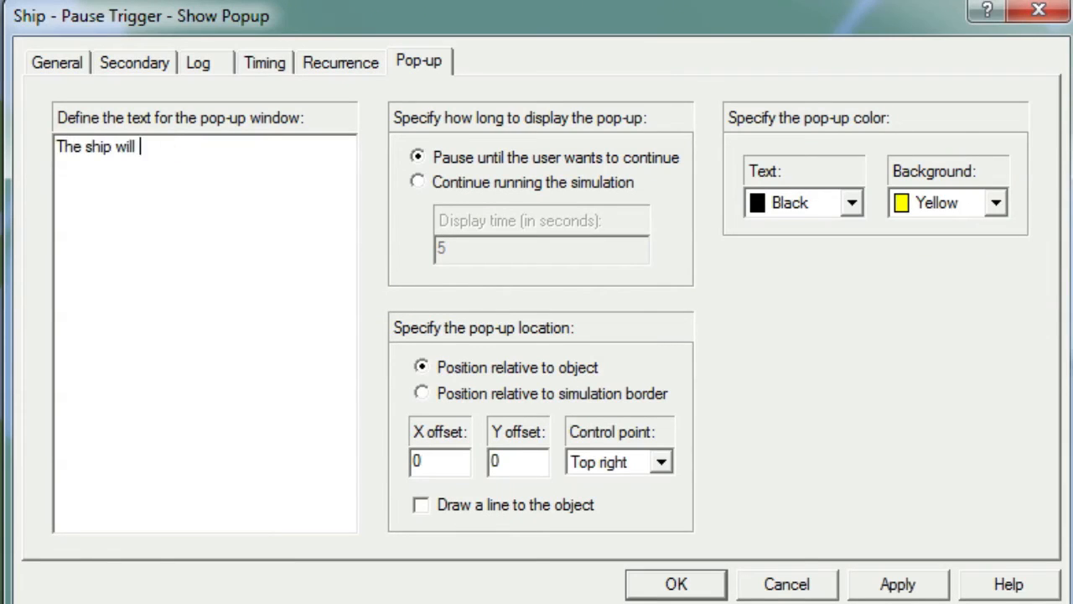
pyautogui.write(' stop to trade when it arrive')
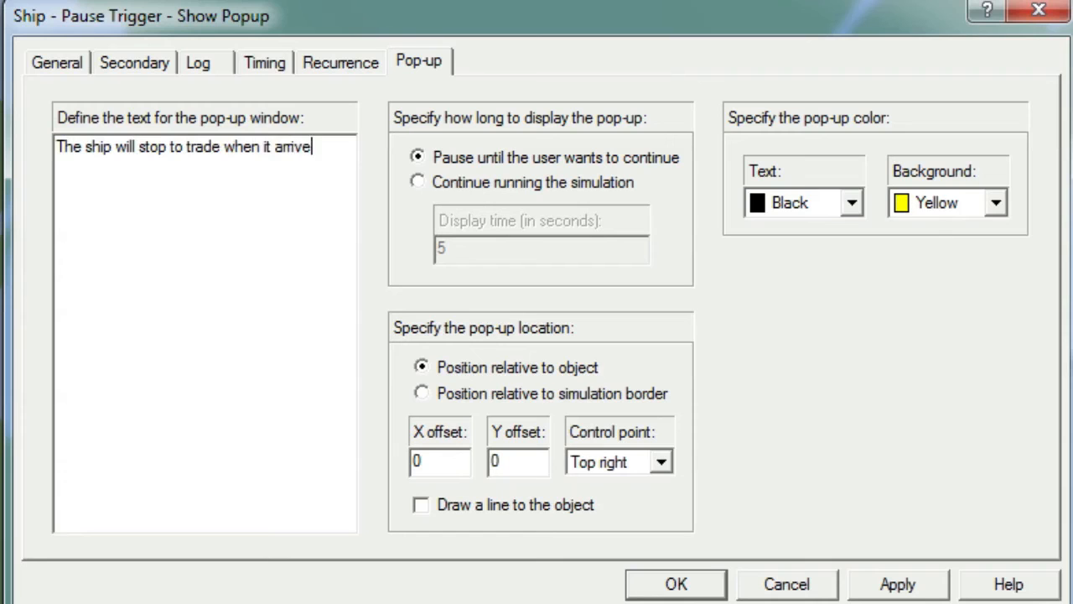
pyautogui.write('s at a city')
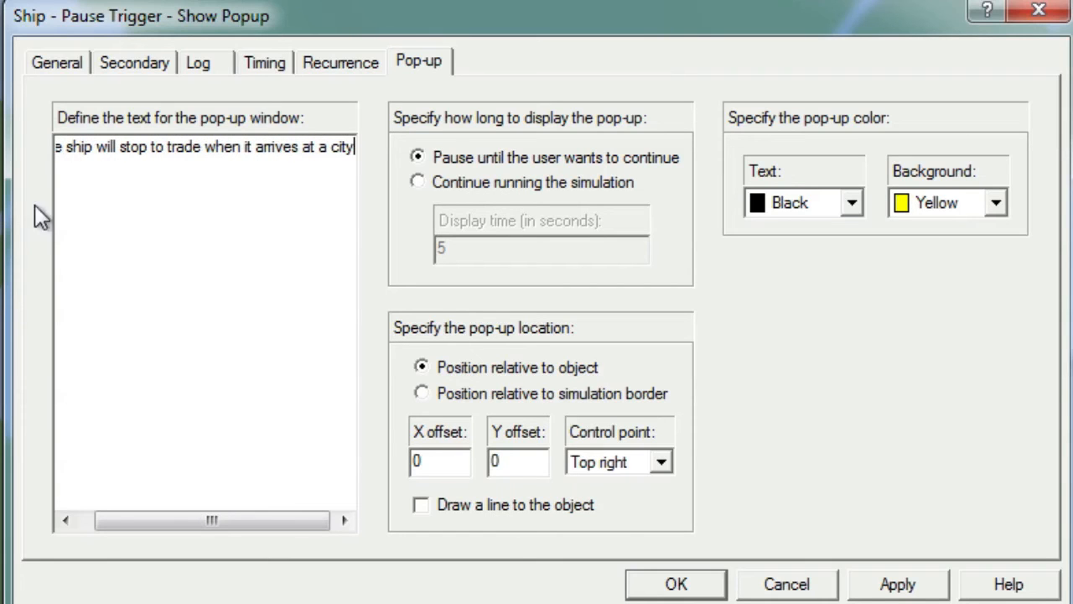
pyautogui.click(681, 587)
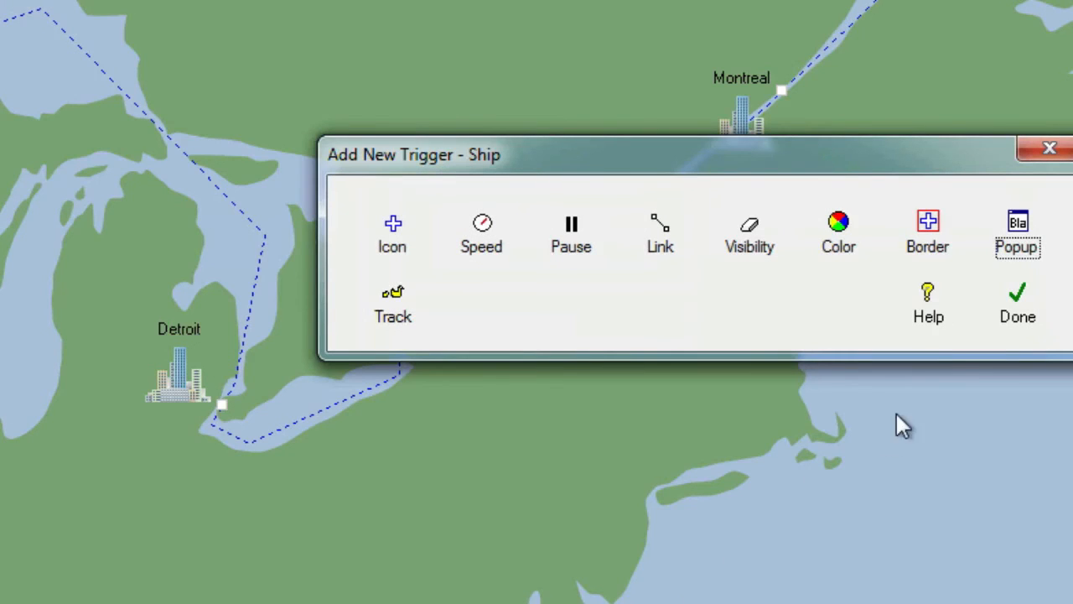
pyautogui.click(994, 328)
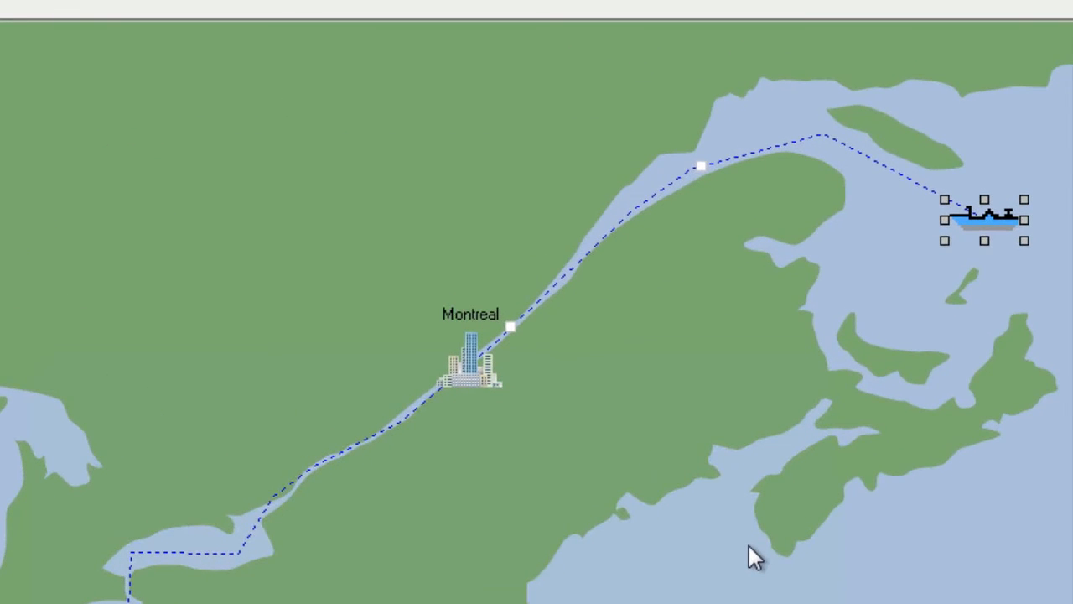
# Review the Show Popup trigger's settings from its marker on the ship's path, leaving them unchanged
pyautogui.doubleClick(701, 165)
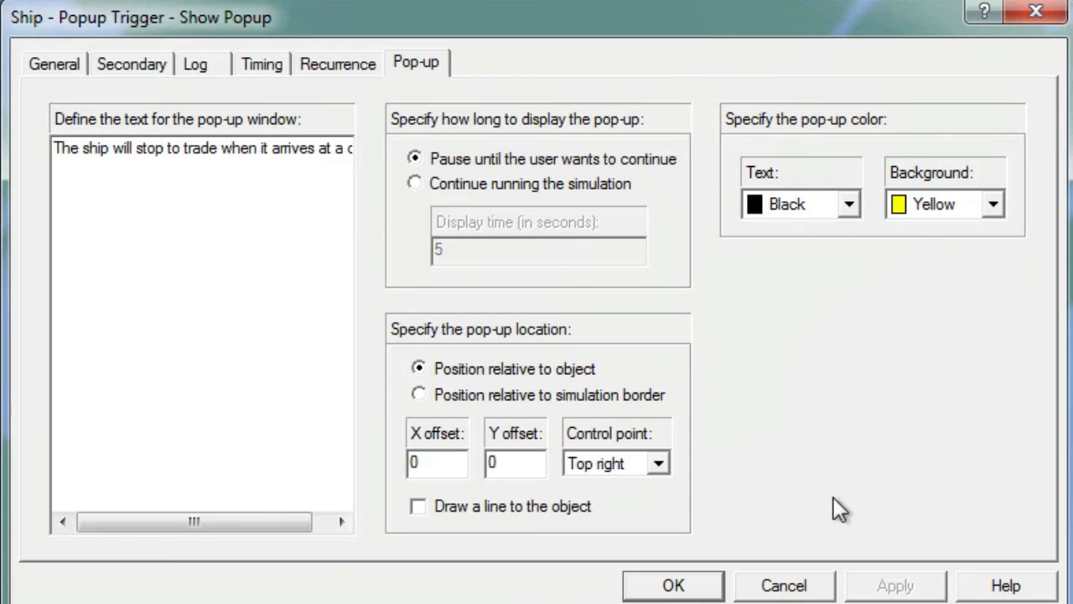
pyautogui.click(803, 584)
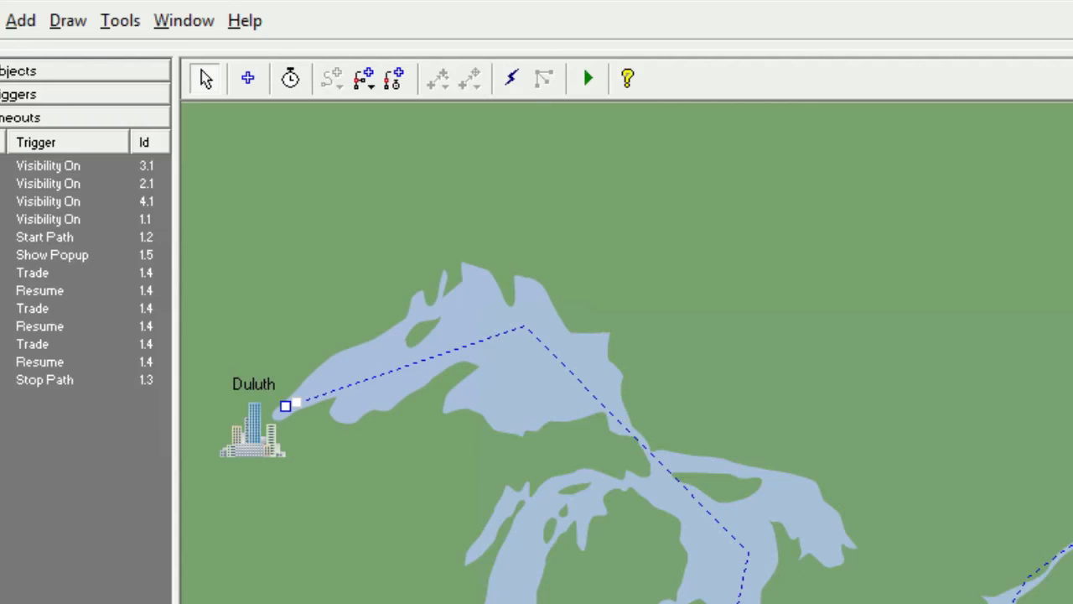
# Play the shipping simulation and dismiss the pop-up message so the ship continues along its path
pyautogui.click(587, 80)
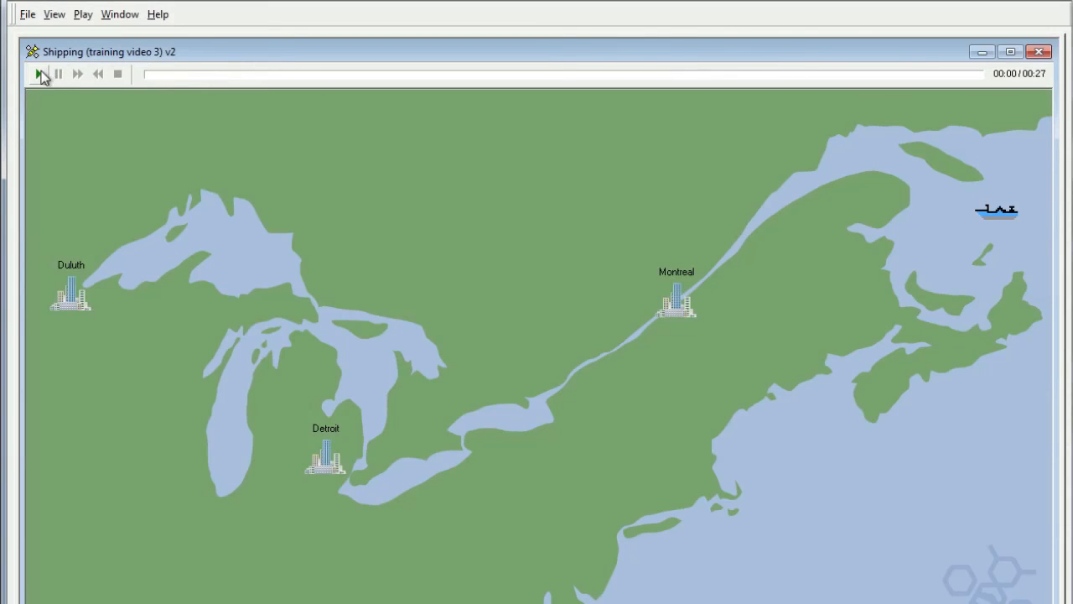
pyautogui.click(41, 74)
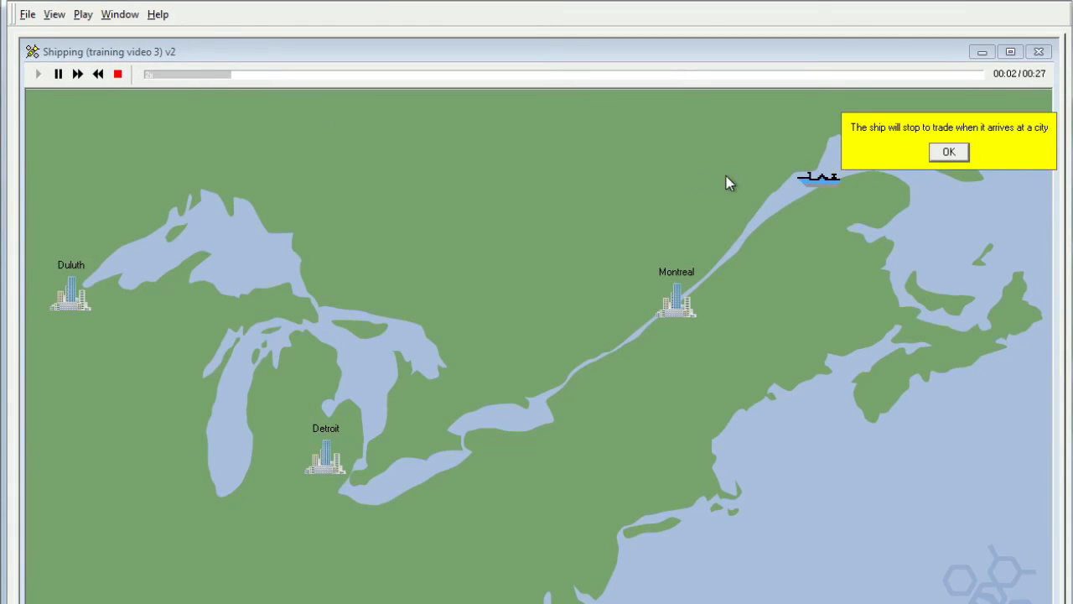
pyautogui.click(942, 156)
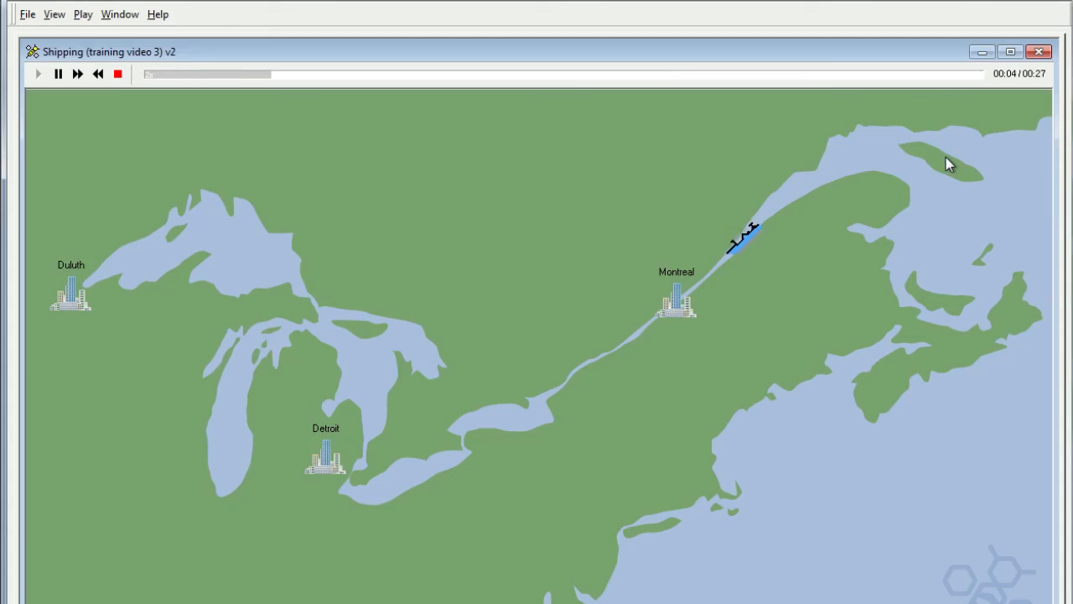